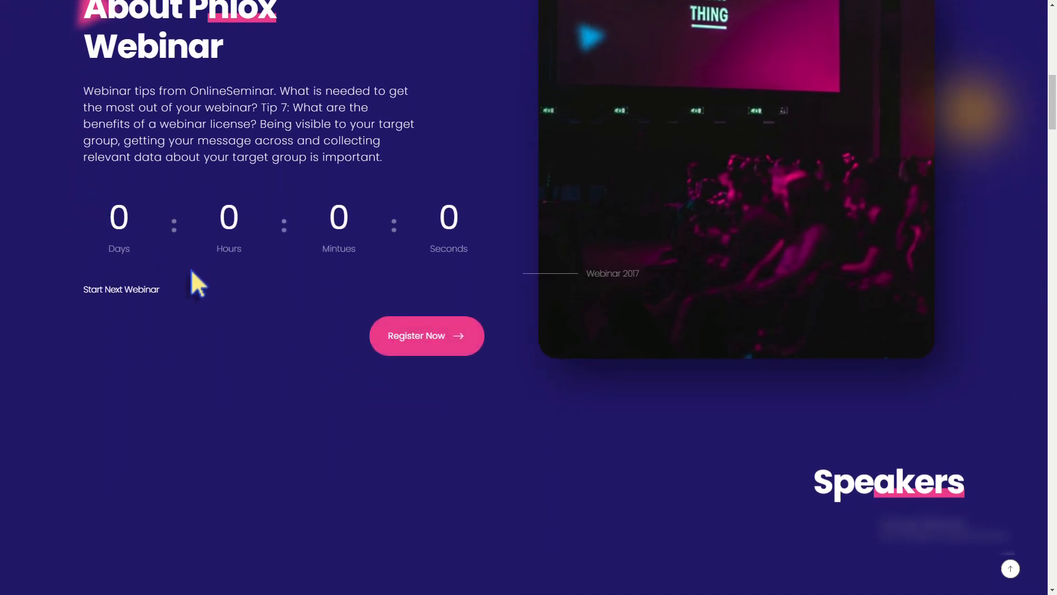
Open the Register Now popup on the webinar page, try its email field, and close the popup.
left_click(408, 352)
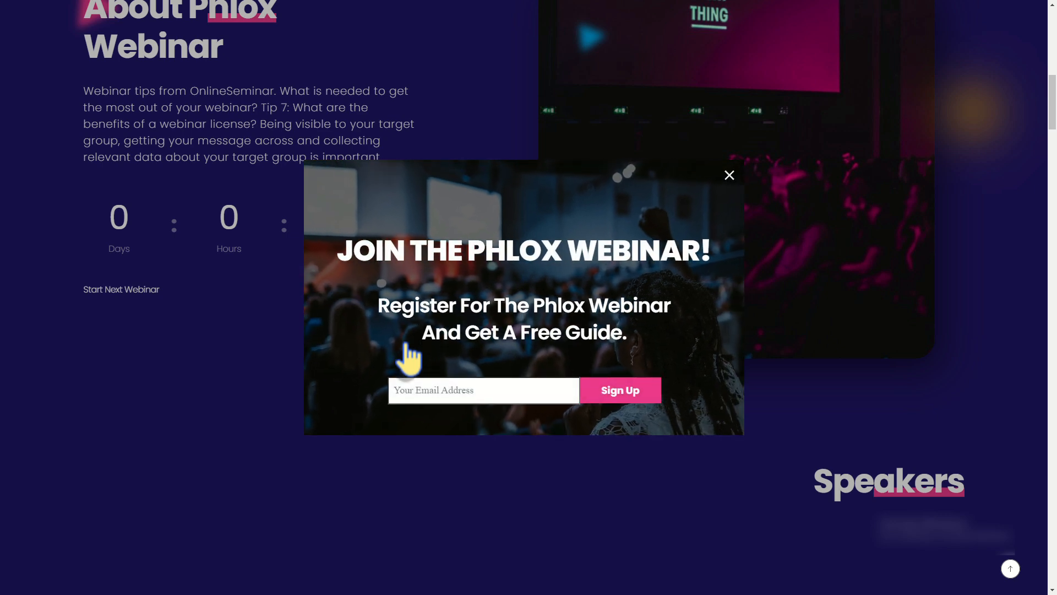
left_click(493, 395)
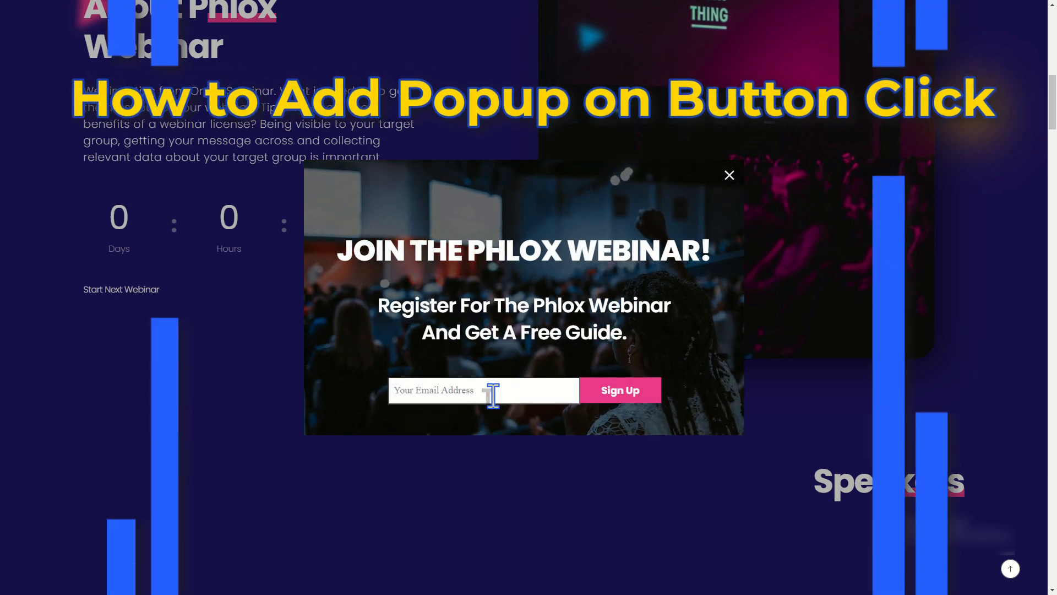
type("info@")
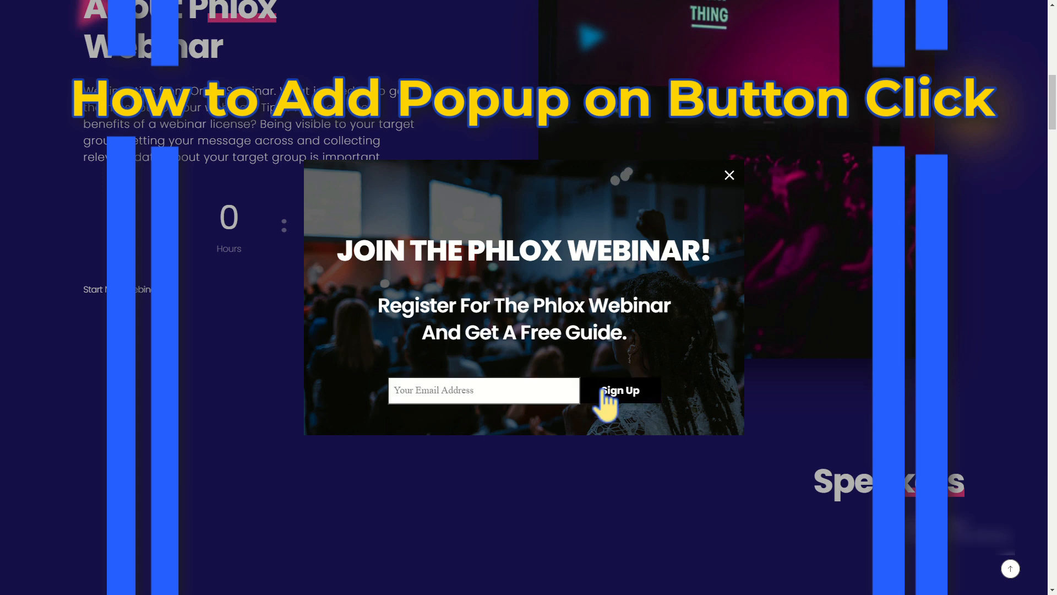
left_click(729, 176)
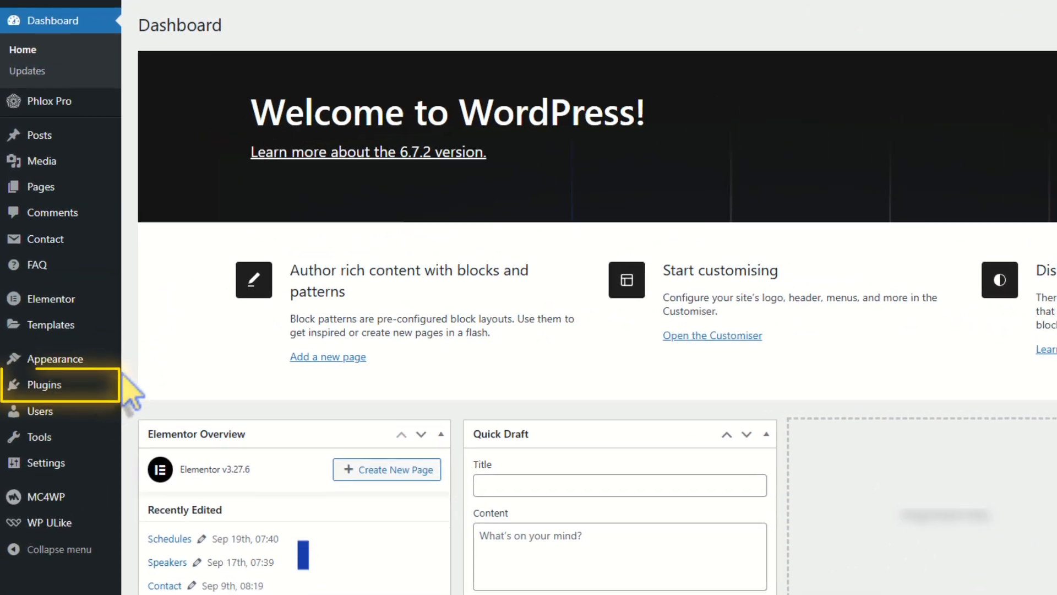
Find the Slider & Popup Builder by Depicter plugin by searching for "popup", and install and activate it in WordPress.
mouse_move(73, 298)
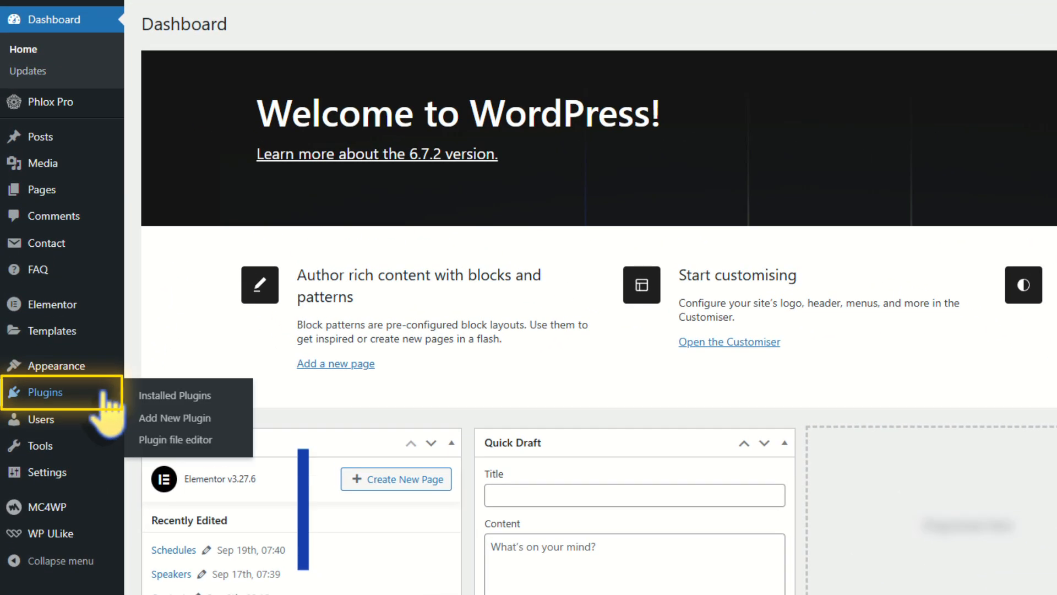
left_click(133, 420)
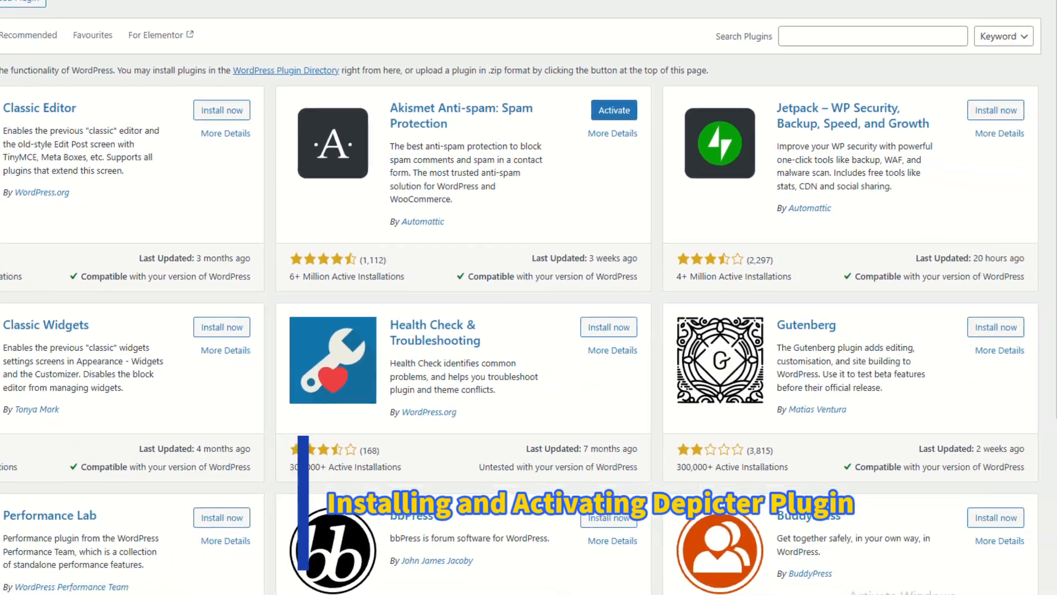
left_click(784, 34)
type("popup")
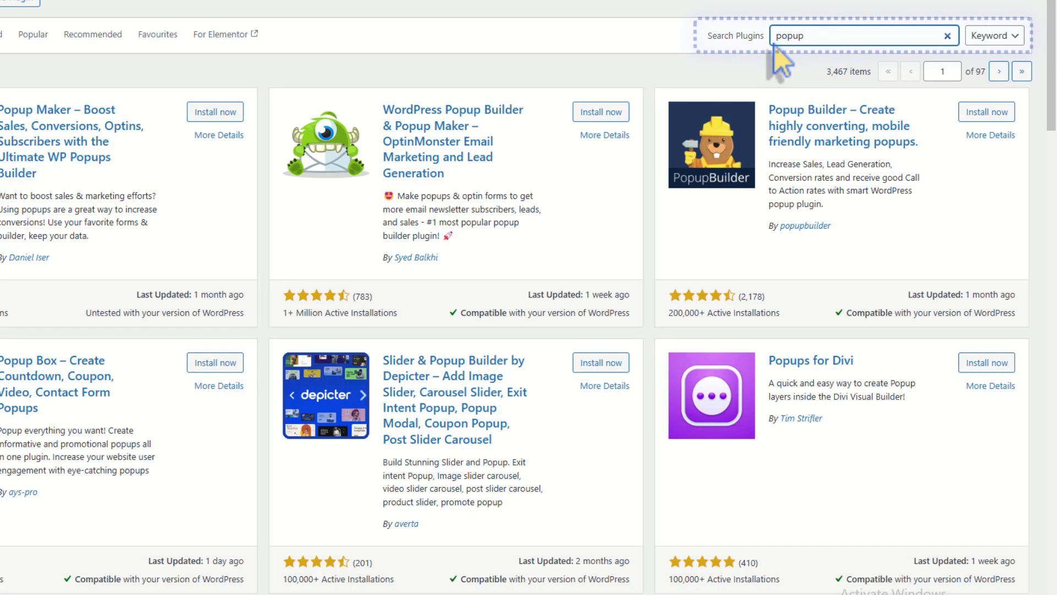
left_click(617, 362)
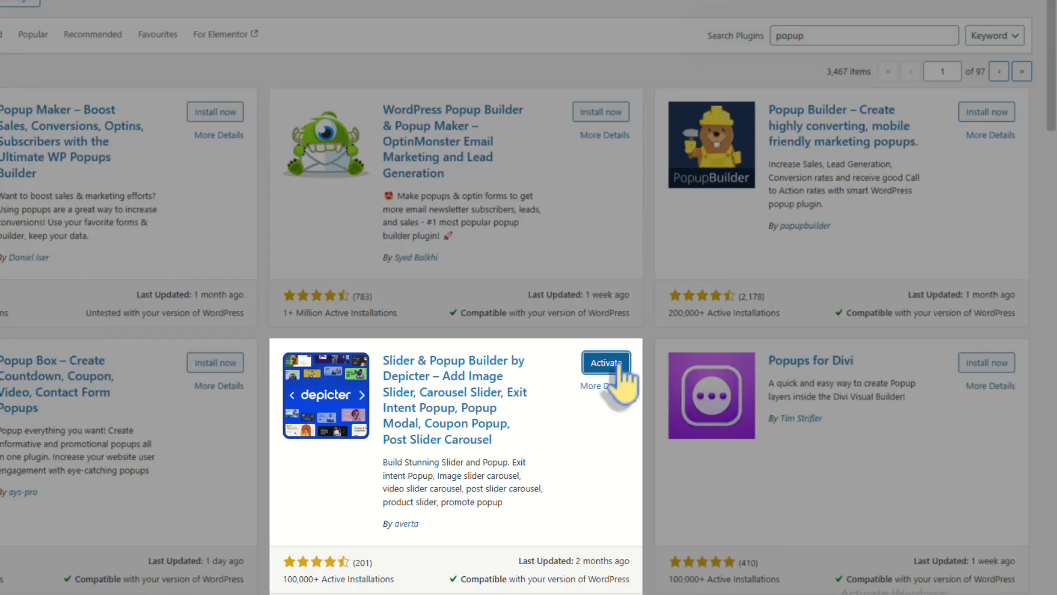
left_click(606, 362)
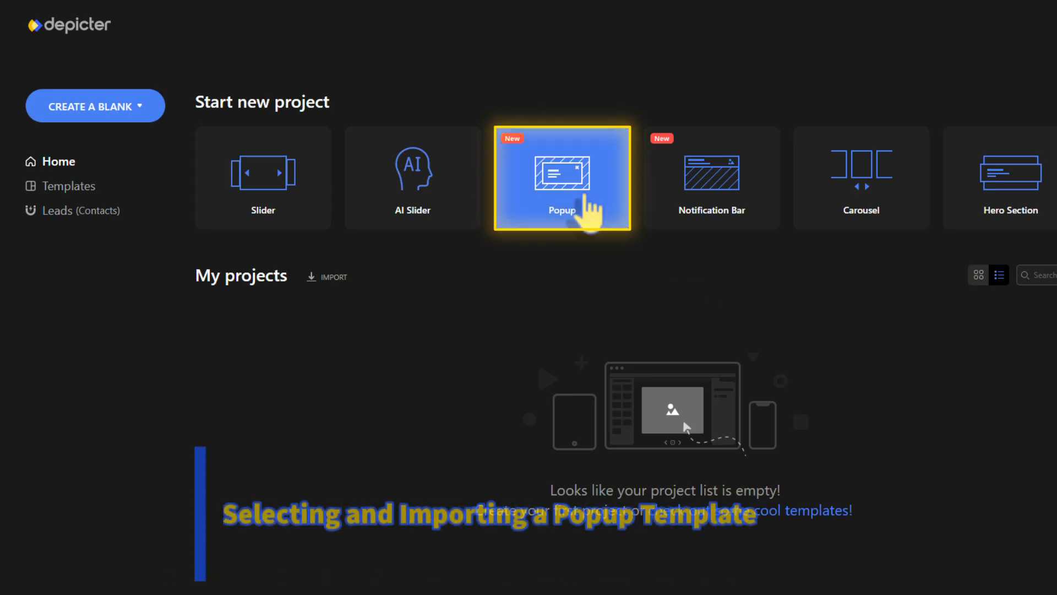
Start a new Depicter popup project by importing the Welcome Offer template from the Grow Email List category.
left_click(588, 207)
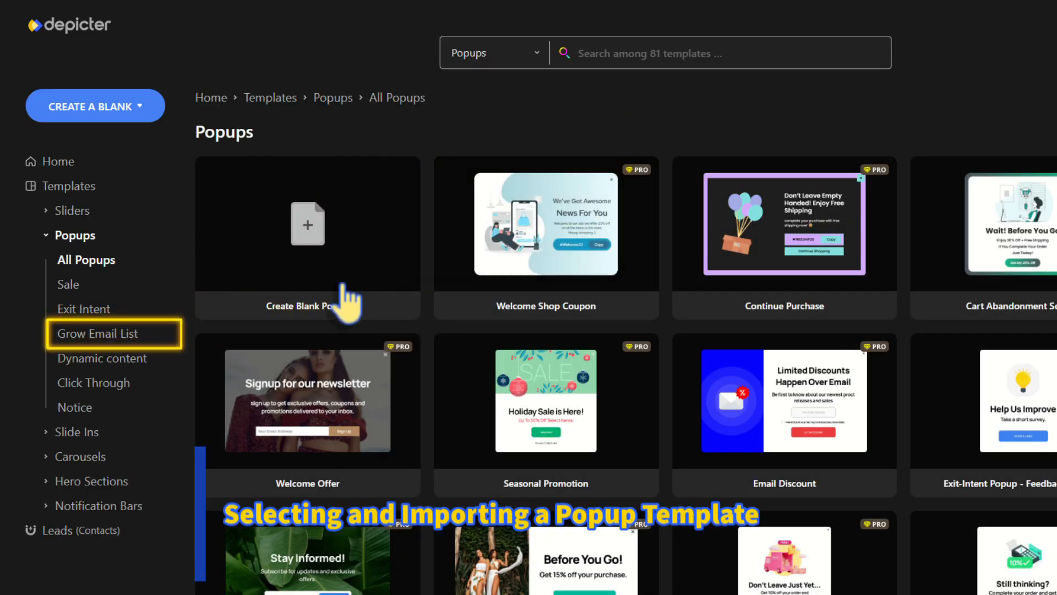
left_click(132, 339)
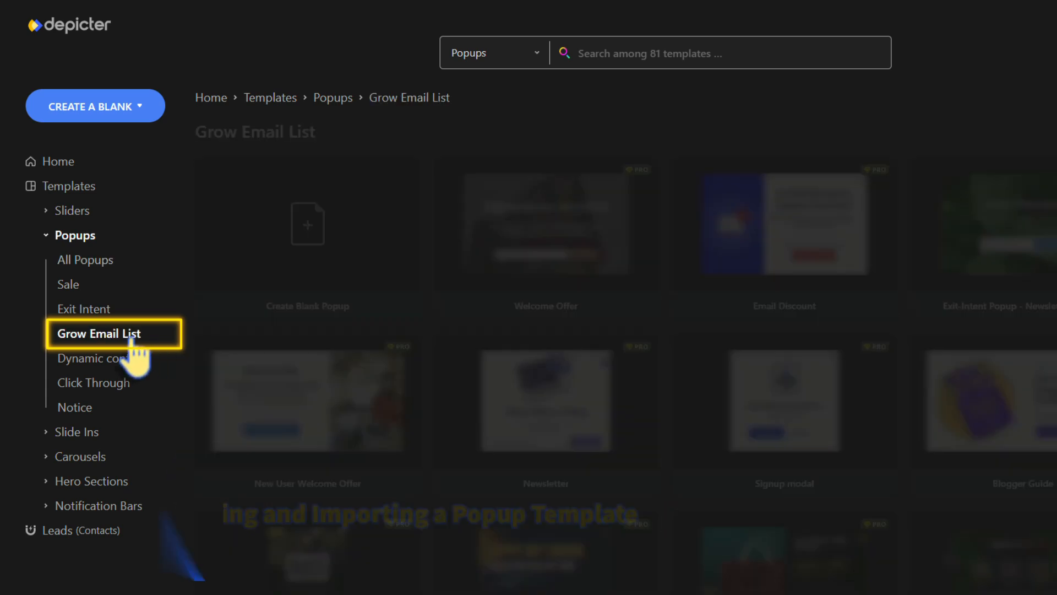
mouse_move(522, 270)
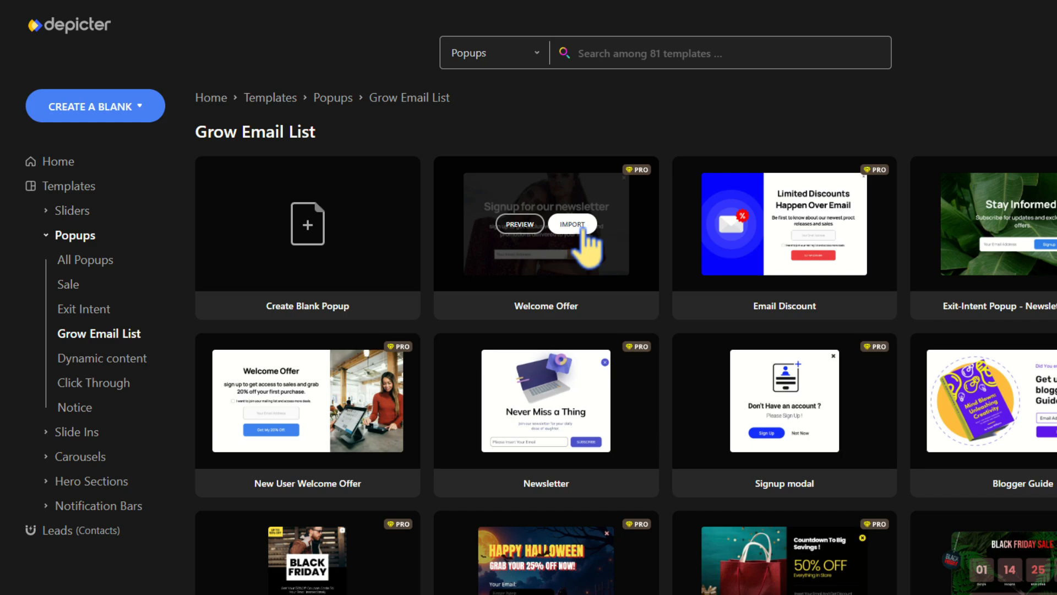
left_click(583, 228)
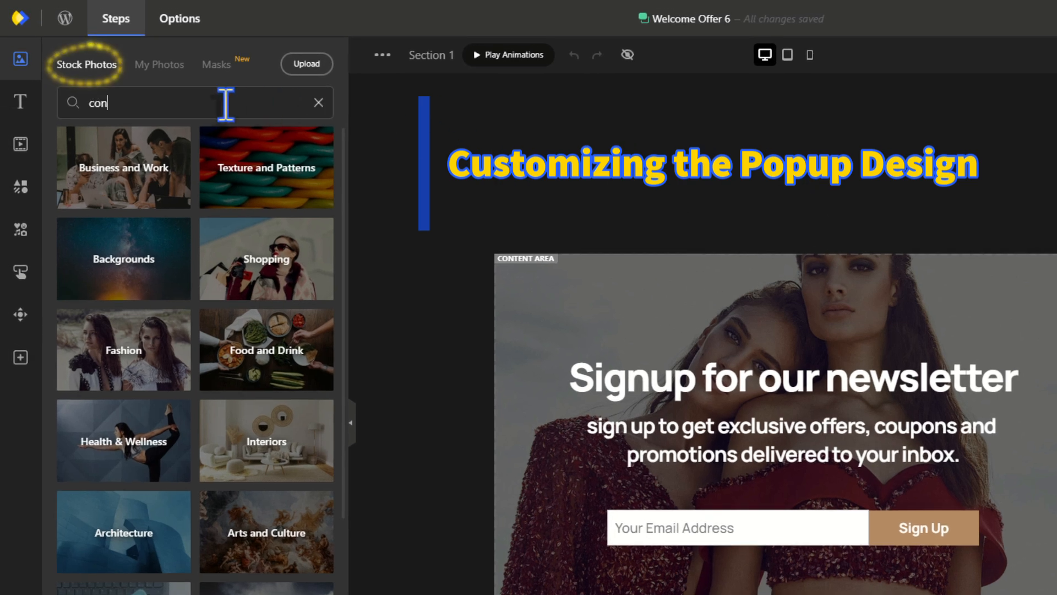
Search the stock photos for "conference" and use the seated audience photo with the raised fist as the popup background.
type("ference")
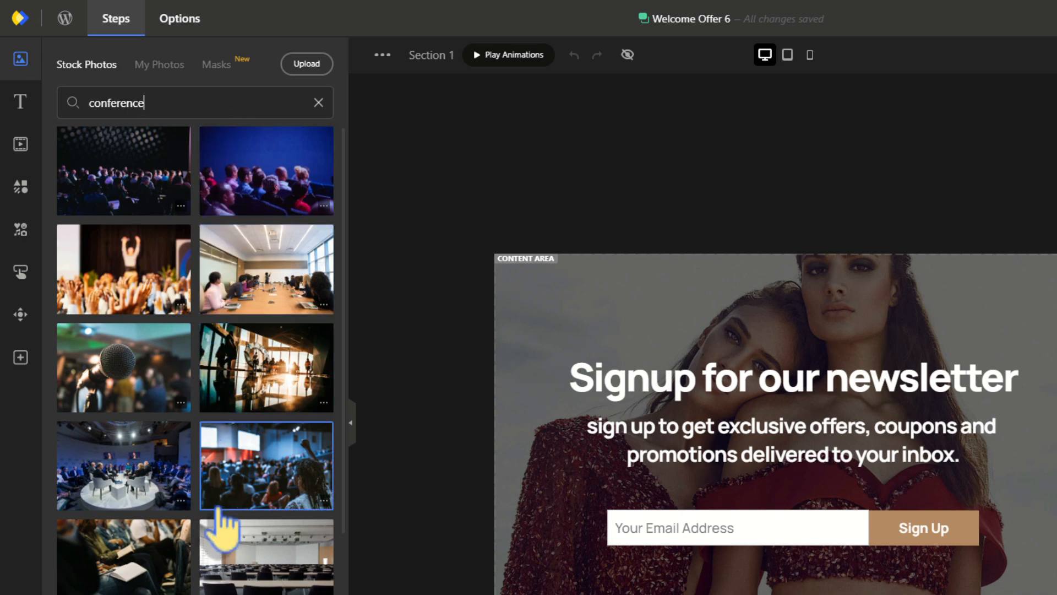
left_click_drag(232, 515, 503, 310)
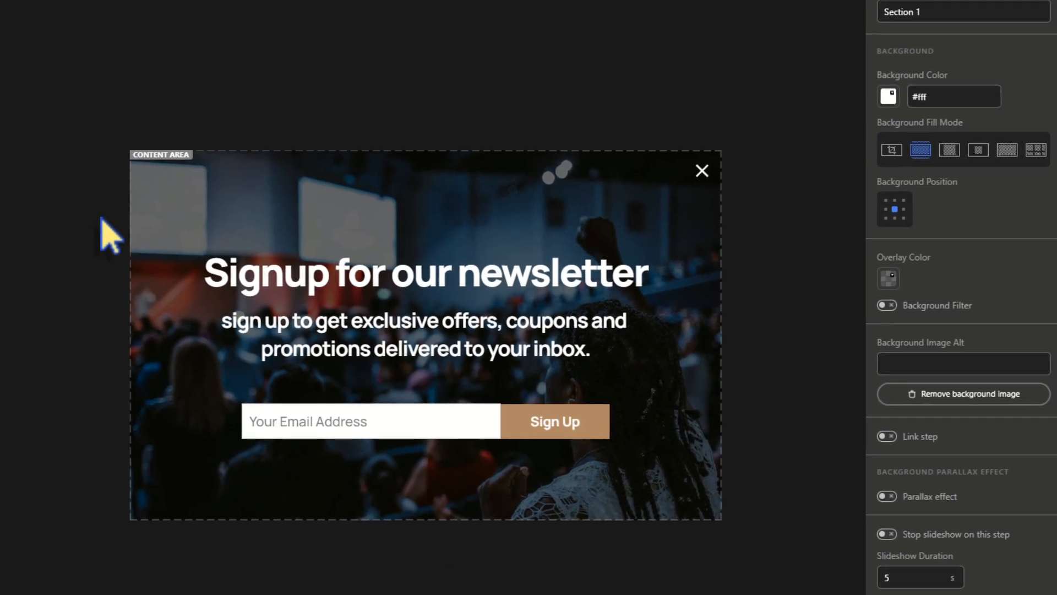
Replace the popup's headline text with "join the phlox webinar!".
double_click(440, 315)
key("ctrl+a")
type("join the phlox webinar!")
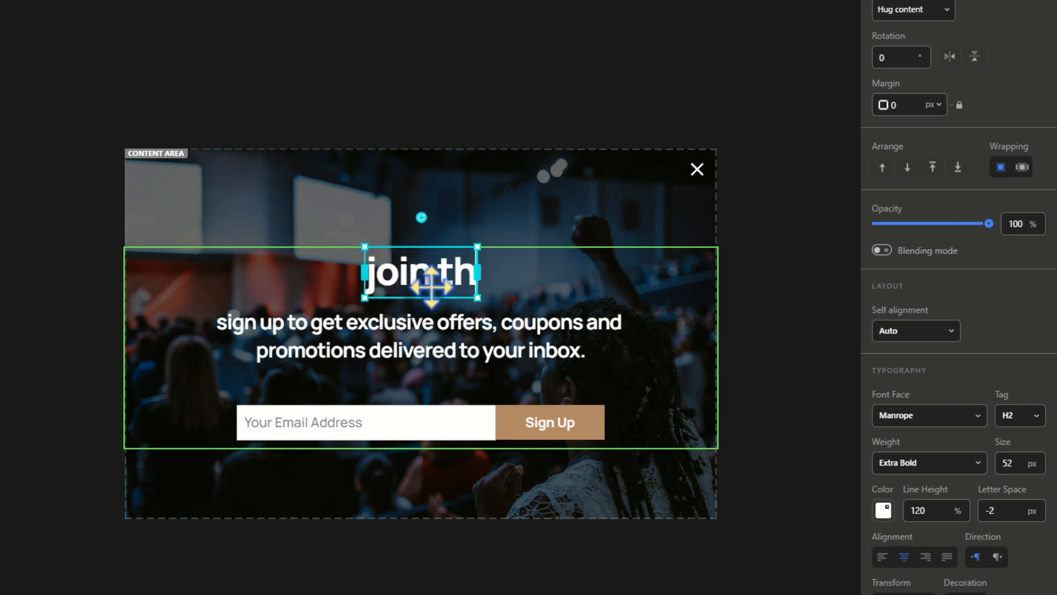
Style the headline in the Poppins font with uppercase letters and a letter spacing of -1 px.
left_click(904, 414)
left_click(895, 489)
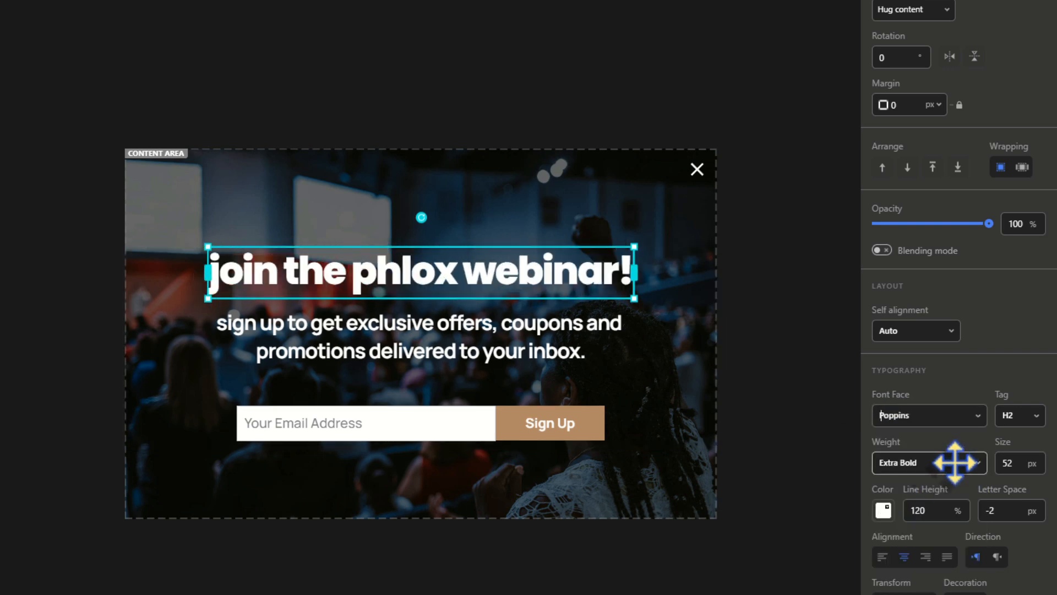
left_click(883, 588)
left_click(1004, 512)
type("-1")
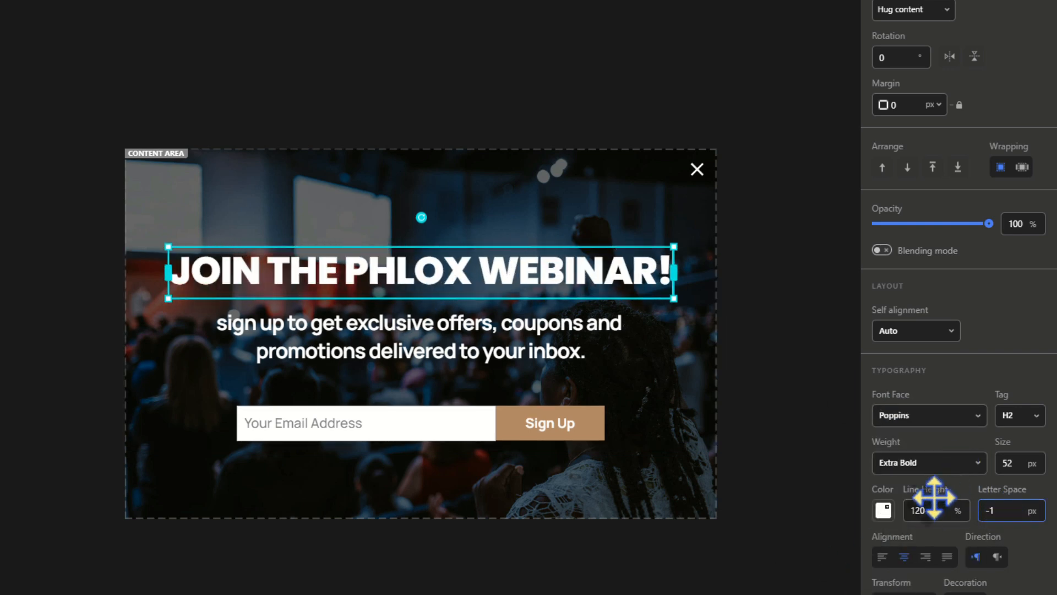
Replace the text below the headline with "register for the phlox webinar and get a free guide.".
double_click(545, 352)
key("ctrl+a")
type("register for the phlox webinar a")
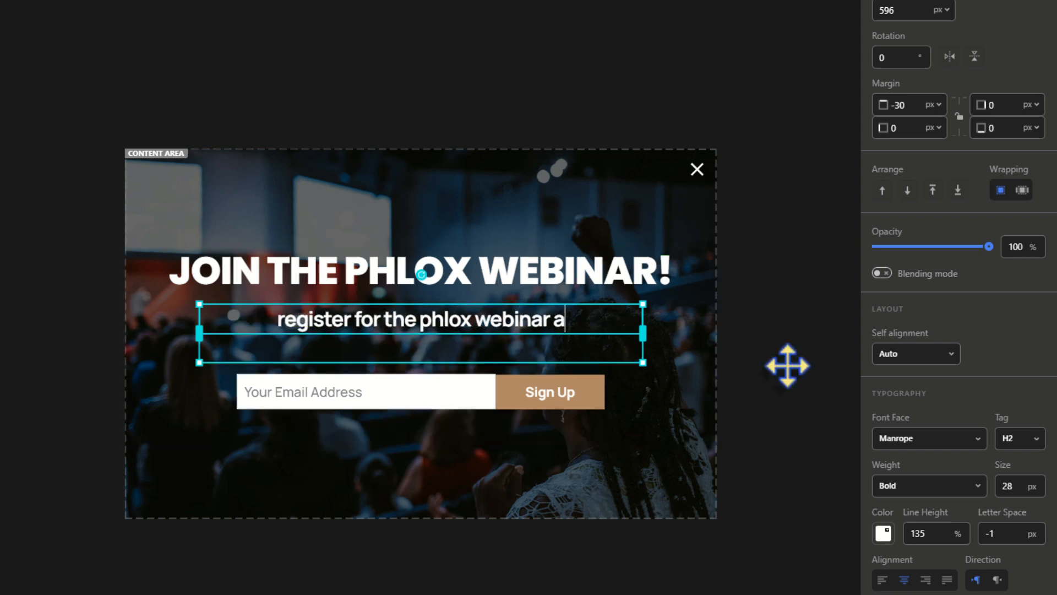
type("nd get a free guide.")
Style the text below the headline in Poppins at 36 px with capitalised words, and adjust its font weight.
left_click(920, 438)
left_click(897, 501)
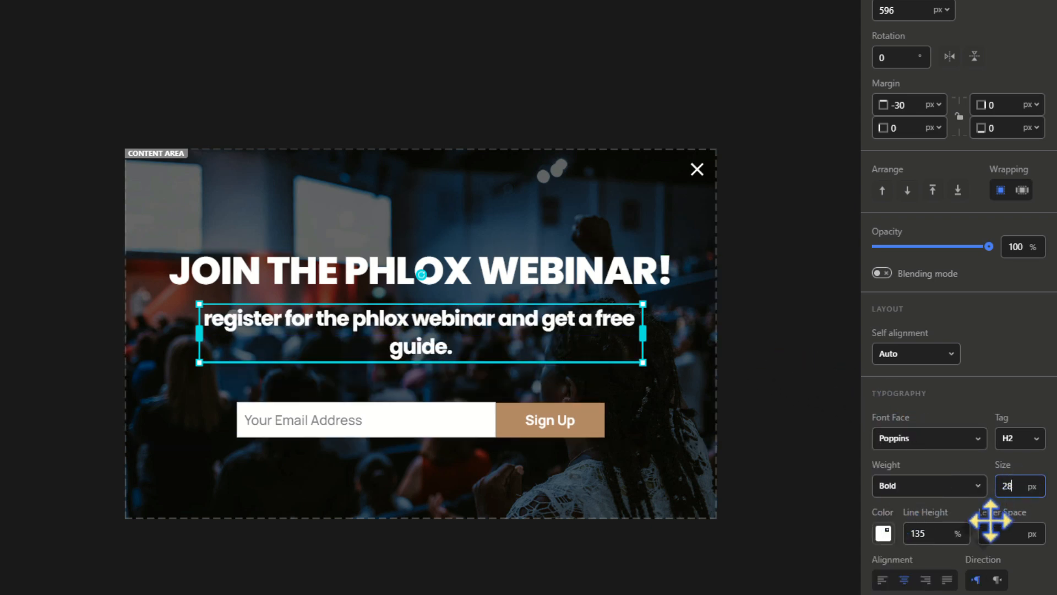
key("BackSpace")
key("BackSpace")
type("36")
left_click(904, 594)
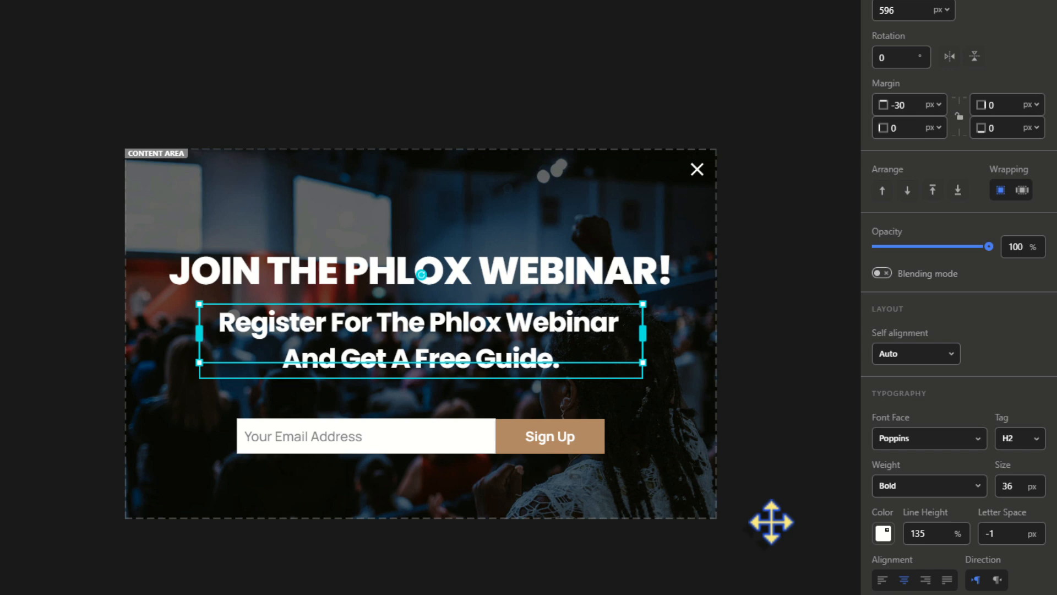
left_click(926, 488)
left_click(908, 546)
left_click(923, 487)
left_click(906, 526)
Change the font of the Sign Up button to Poppins.
left_click(563, 441)
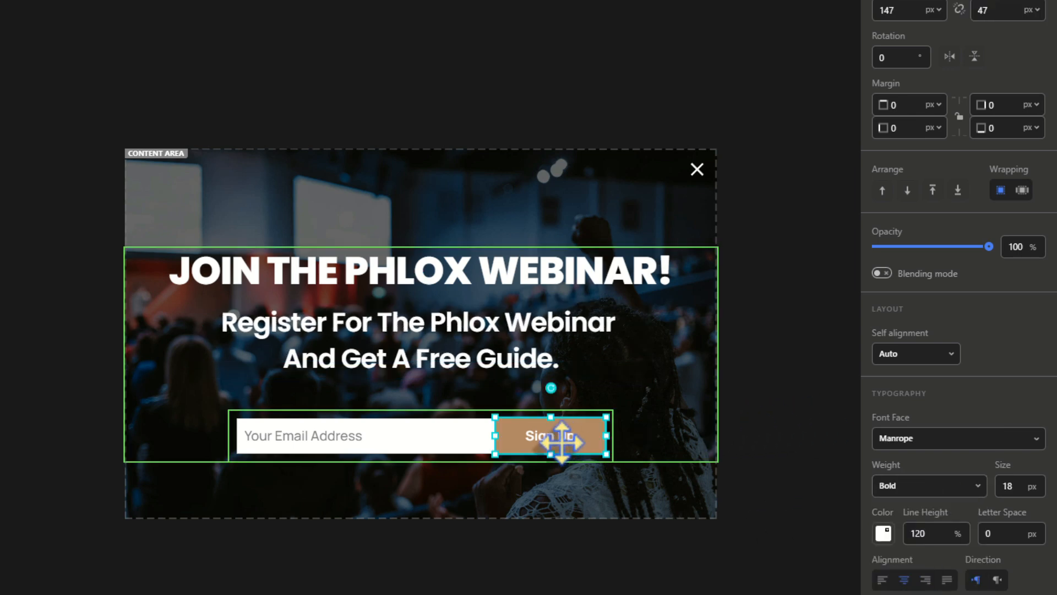
left_click(887, 439)
left_click(887, 506)
Recolour the Sign Up button's background with the webinar site's pink by entering its hex code.
scroll(887, 510, "down", 4)
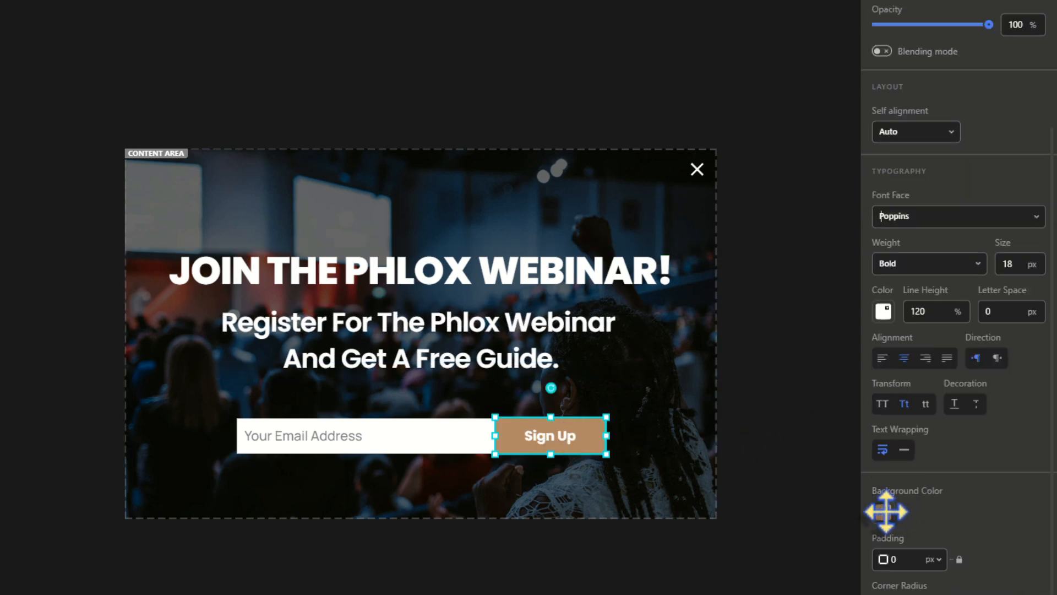
left_click(885, 511)
left_click(928, 360)
key("BackSpace")
key("BackSpace")
key("BackSpace")
type("e91e63")
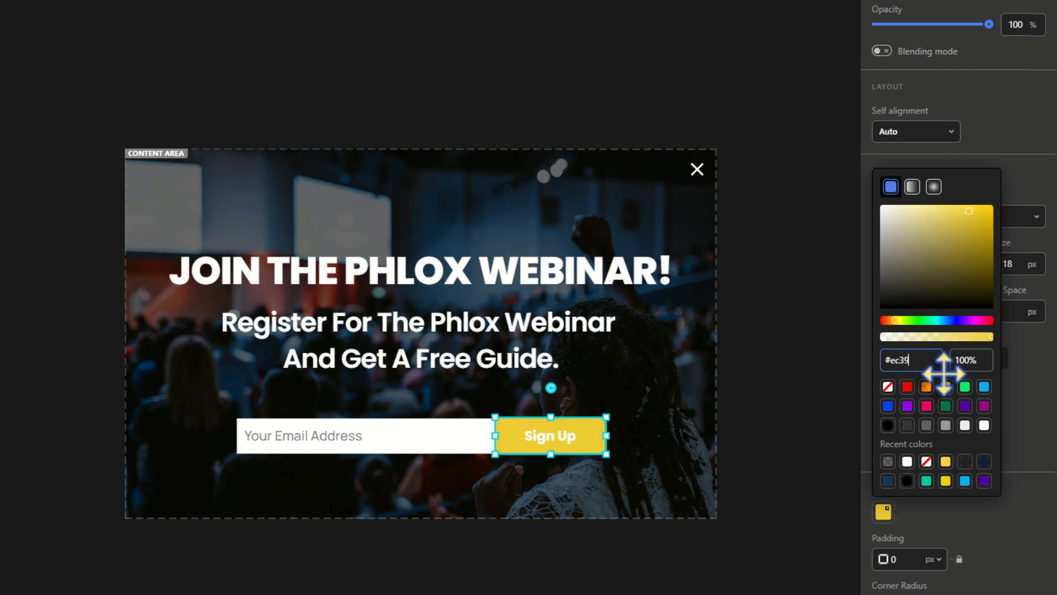
left_click(821, 427)
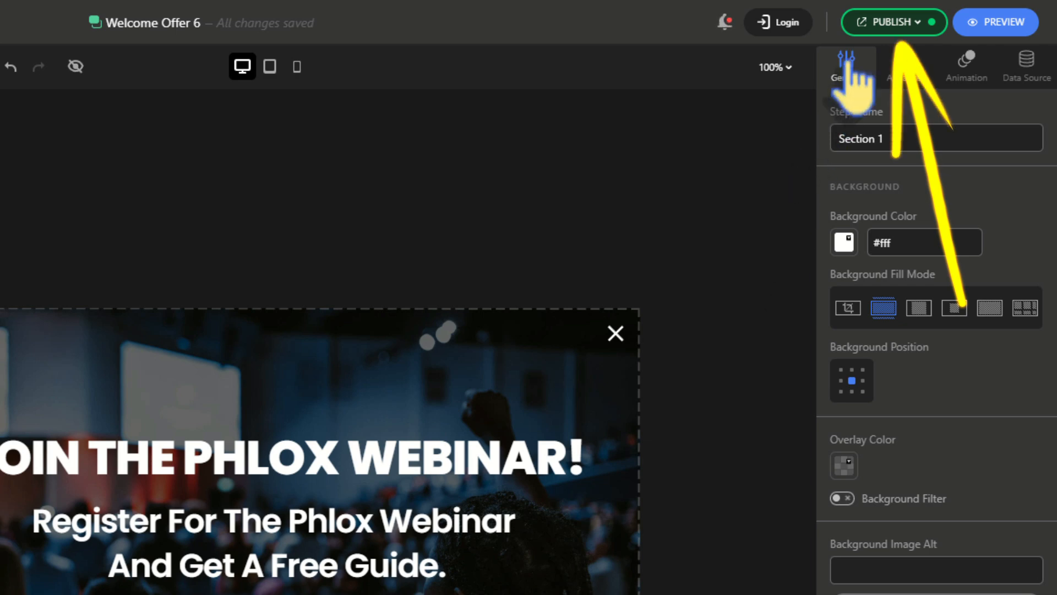
Open the popup's display rules and enable the Click trigger.
left_click(873, 32)
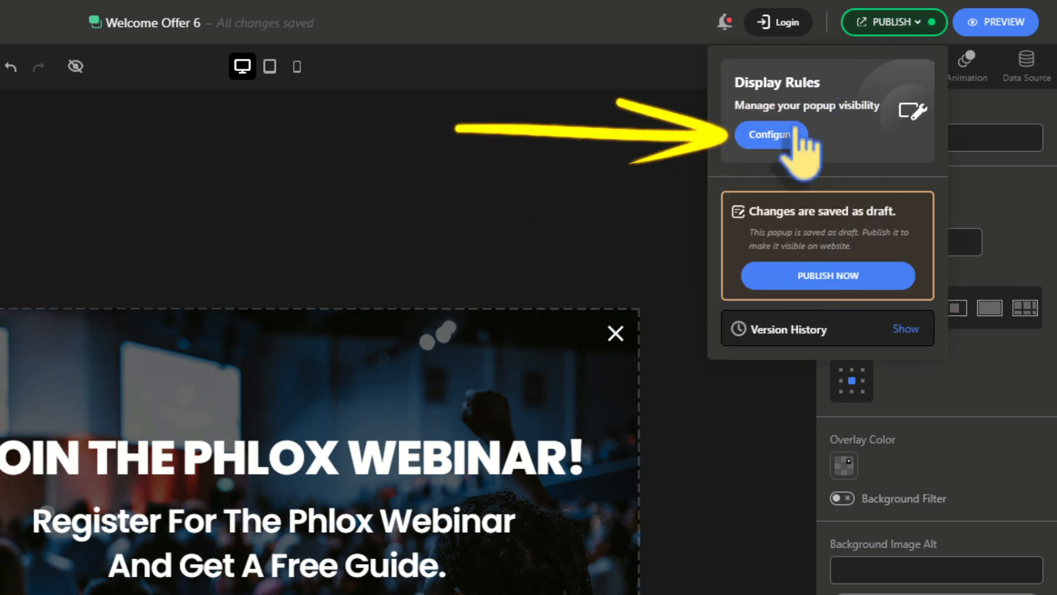
left_click(771, 135)
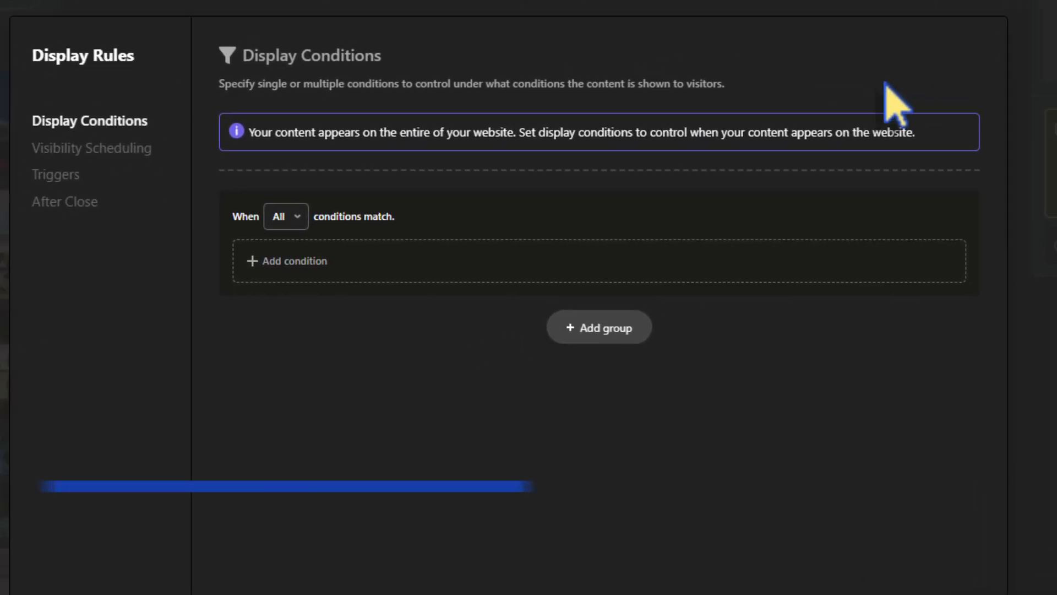
left_click(142, 176)
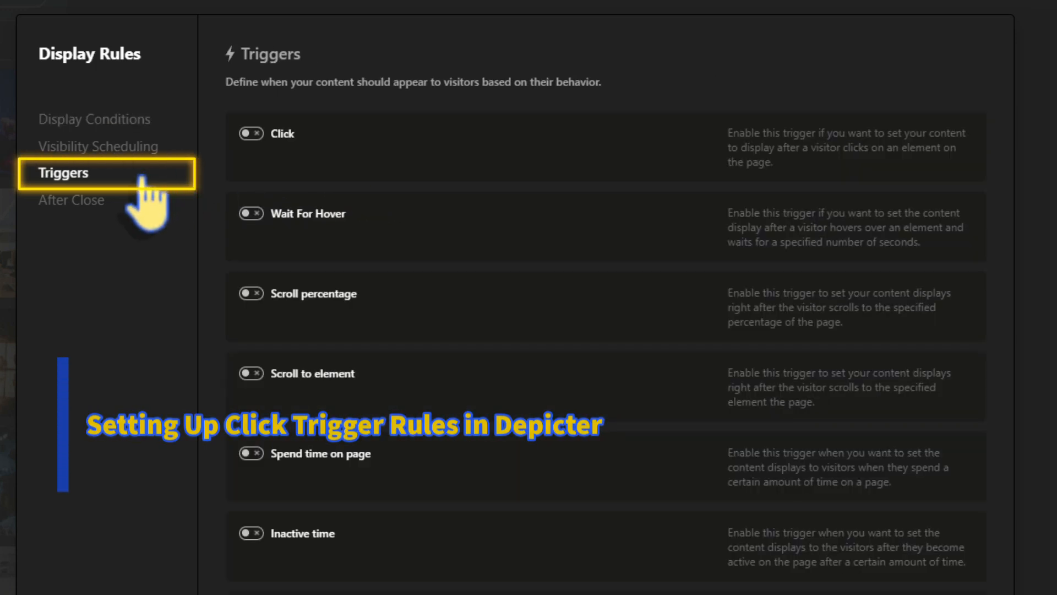
left_click(248, 135)
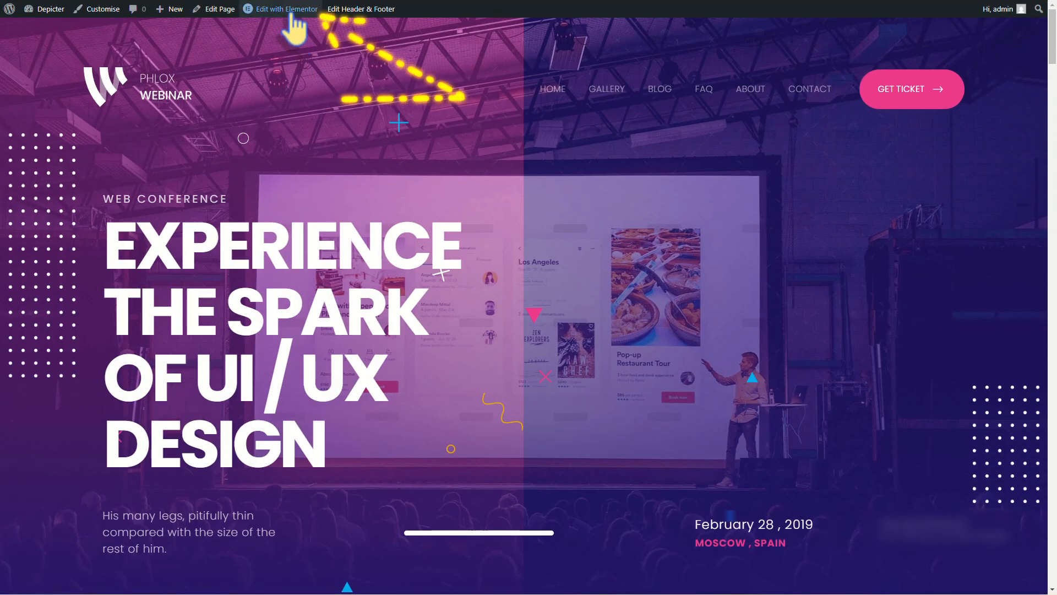
Open the site's home page in Elementor and bring up the advanced settings of the Register Now button.
left_click(290, 11)
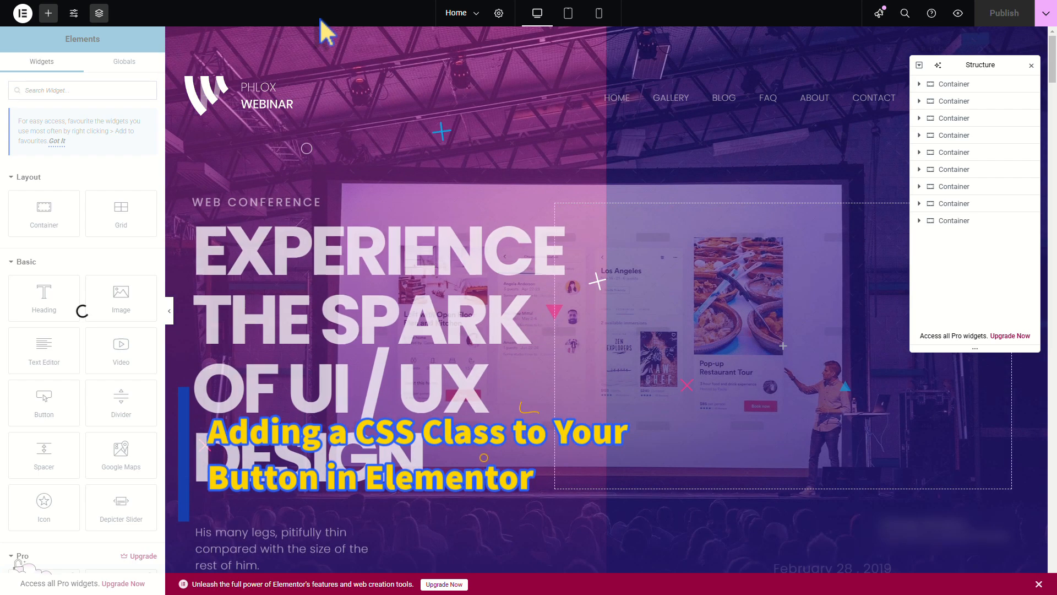
scroll(375, 248, "down", 10)
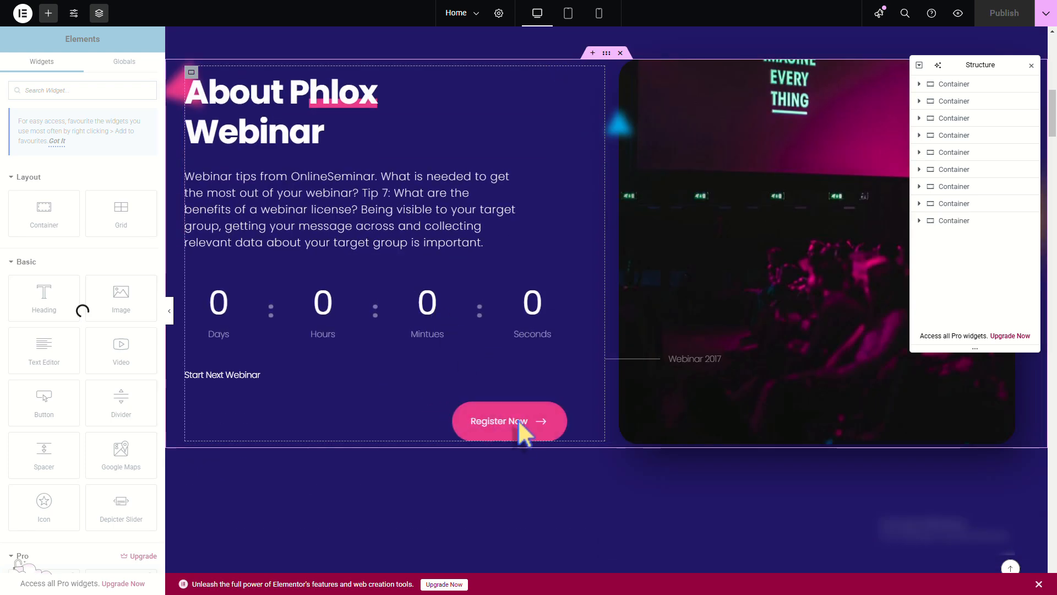
left_click(523, 435)
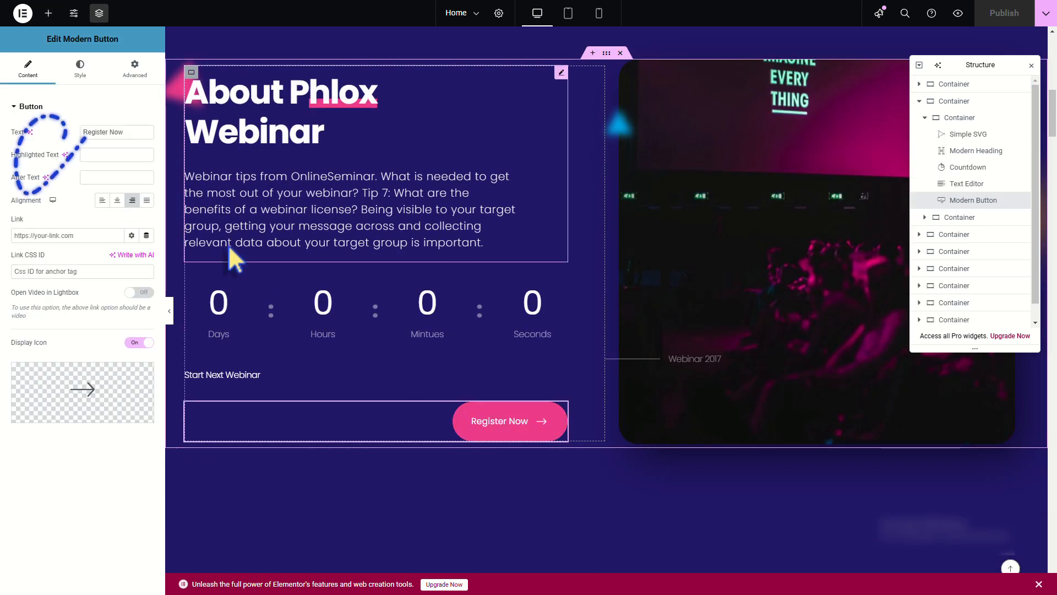
left_click(137, 73)
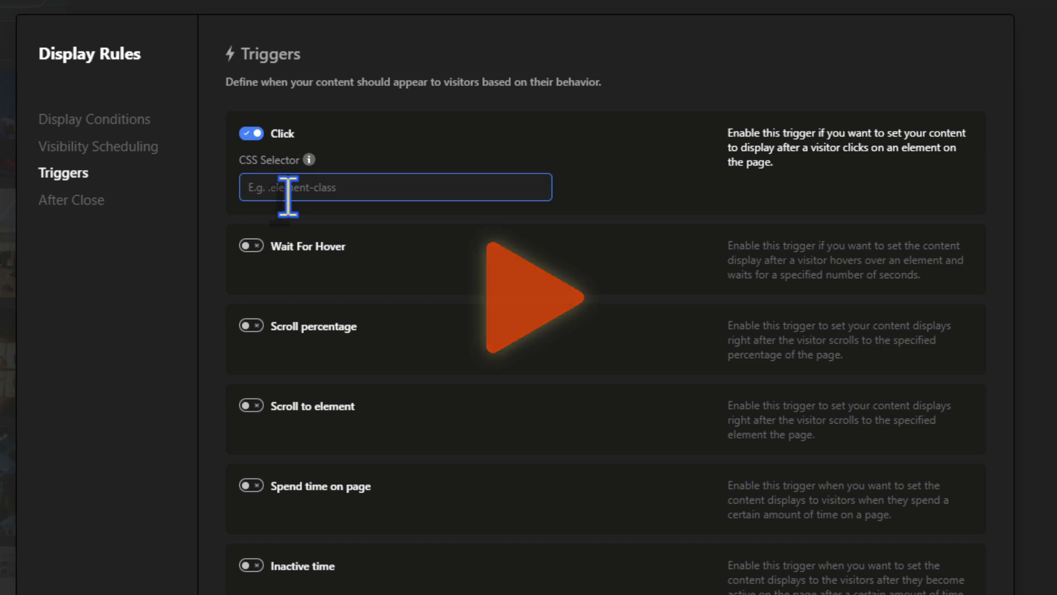
Back in Depicter's display rules, set the Click trigger's CSS selector to .register.
type(".regi")
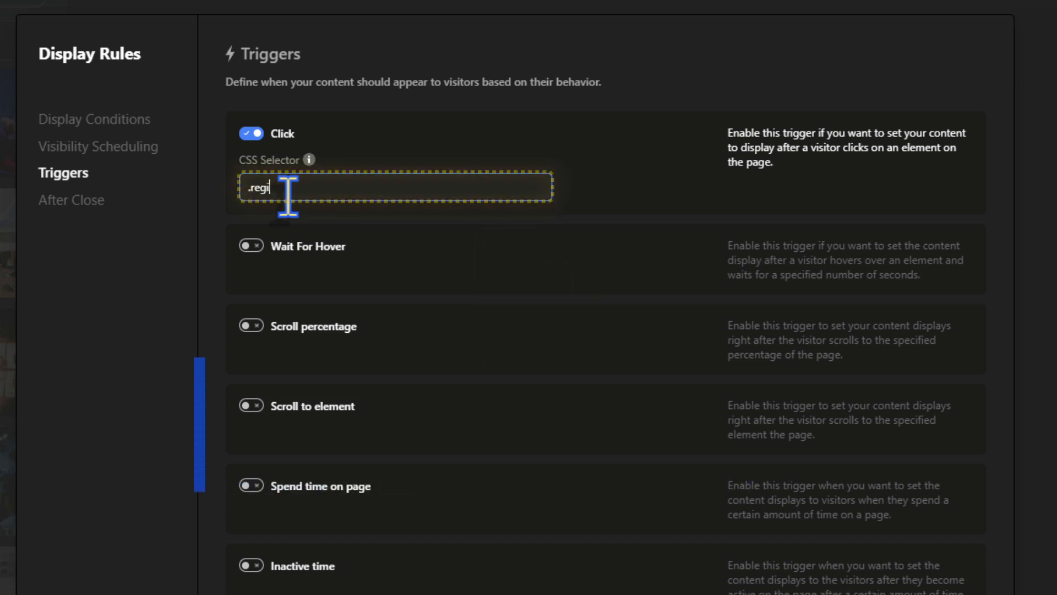
type("ster")
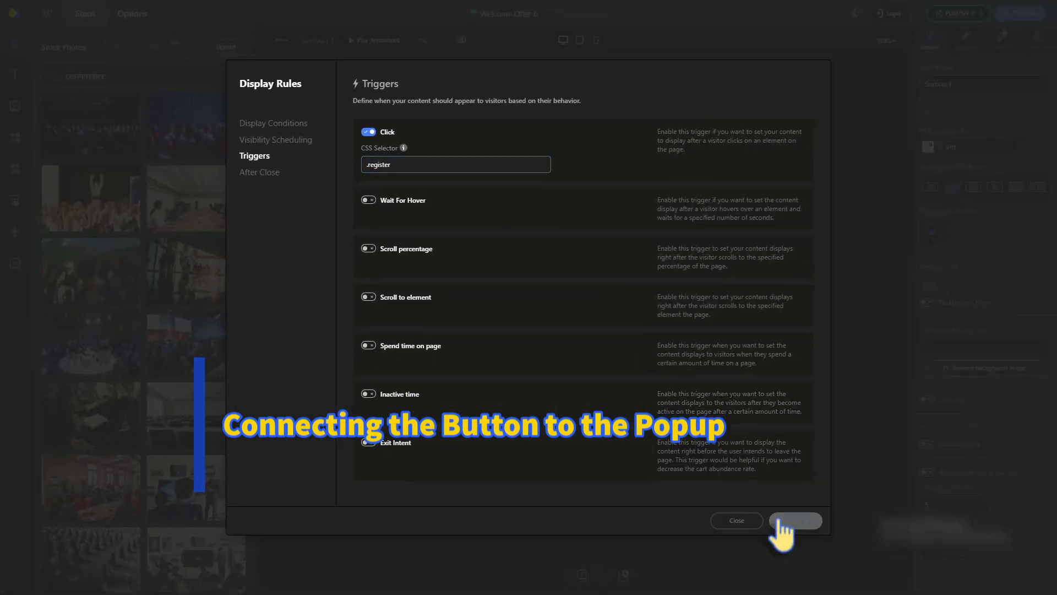
Save the popup's display rules and publish the popup without reopening the rules.
left_click(783, 523)
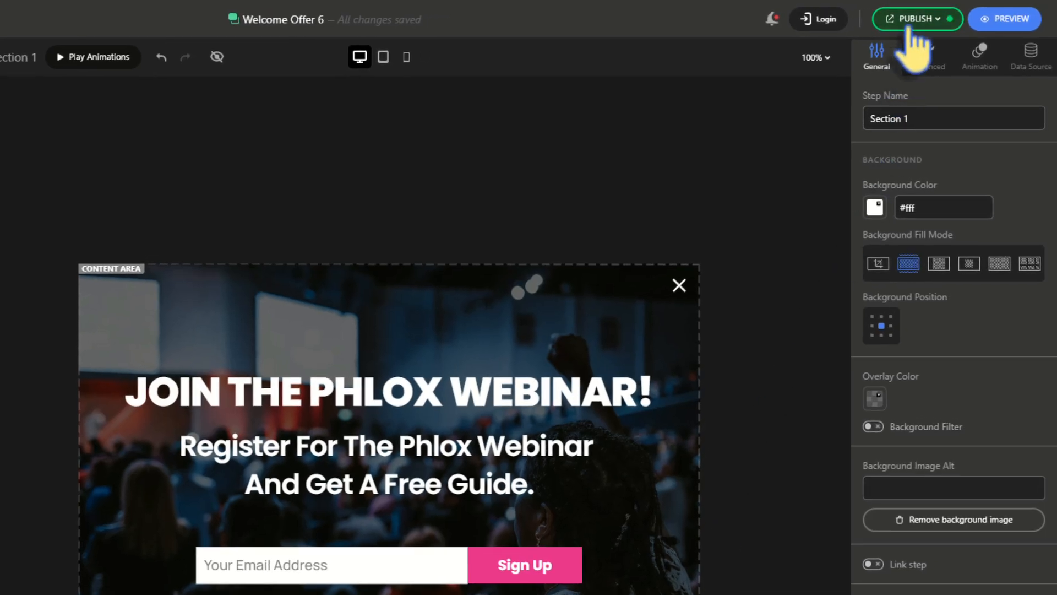
left_click(910, 27)
left_click(857, 237)
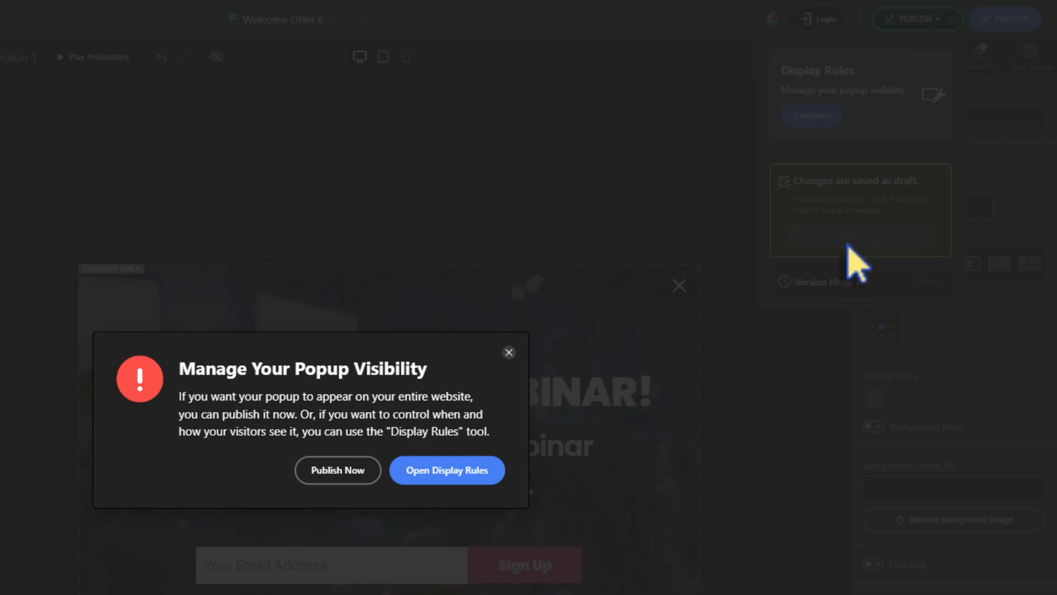
left_click(328, 480)
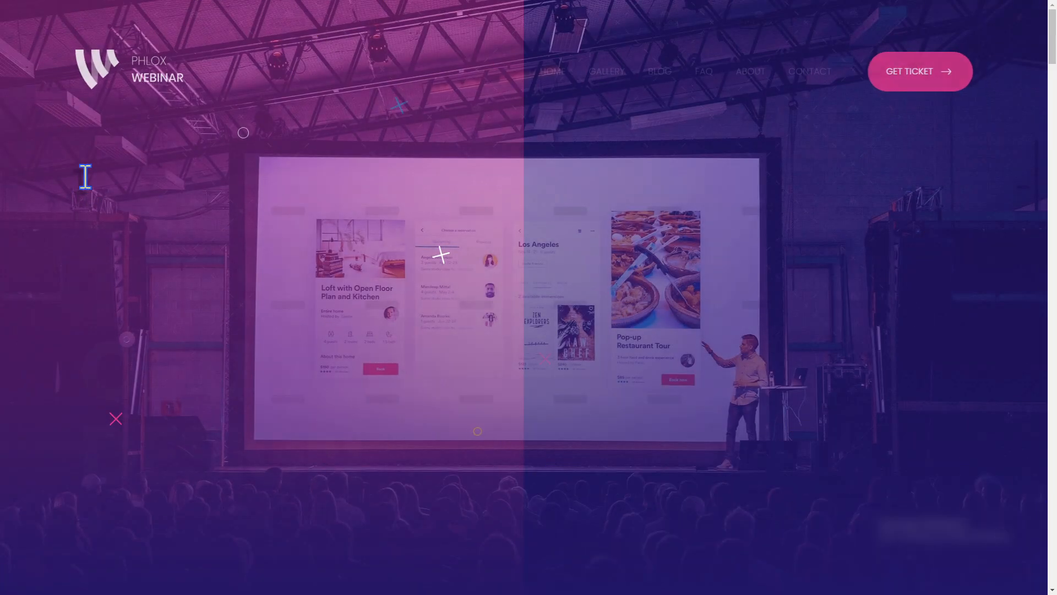
On the live home page, test the popup by activating Register Now in the About Phlox Webinar section, then close it.
scroll(91, 182, "down", 3)
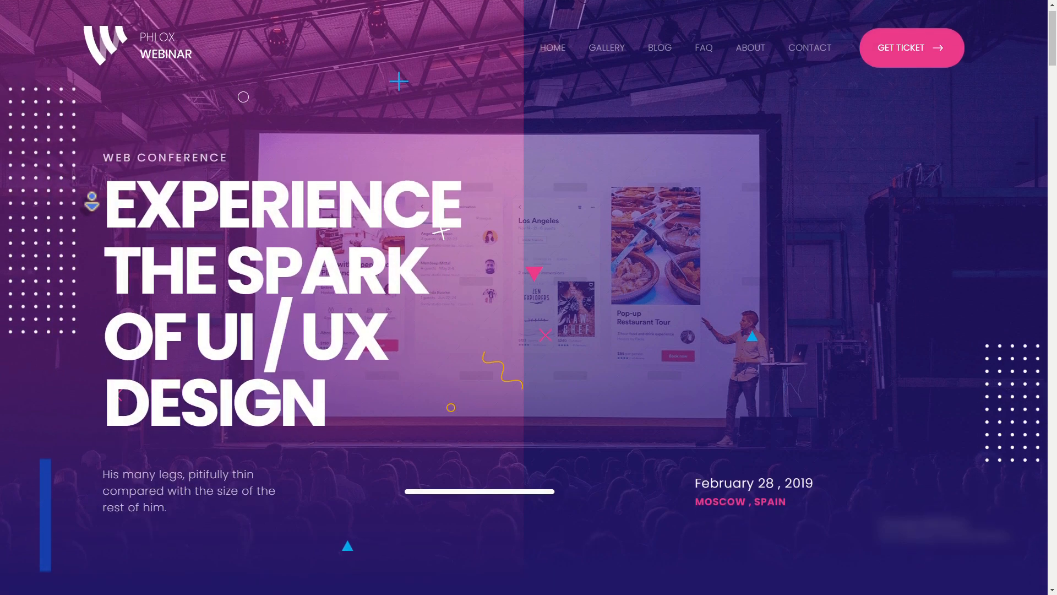
scroll(92, 208, "down", 5)
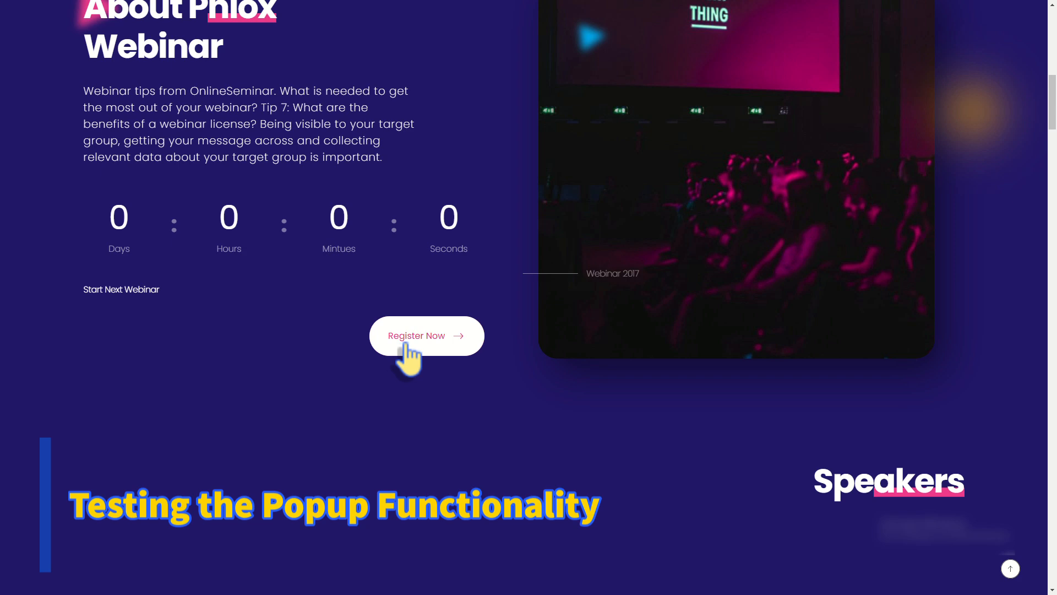
left_click(406, 345)
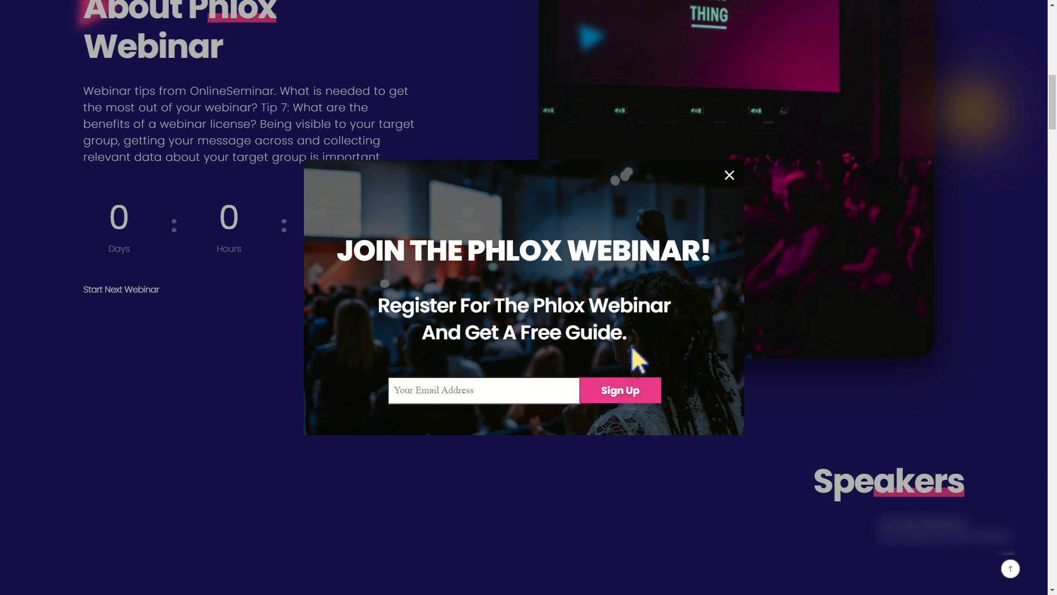
left_click(729, 175)
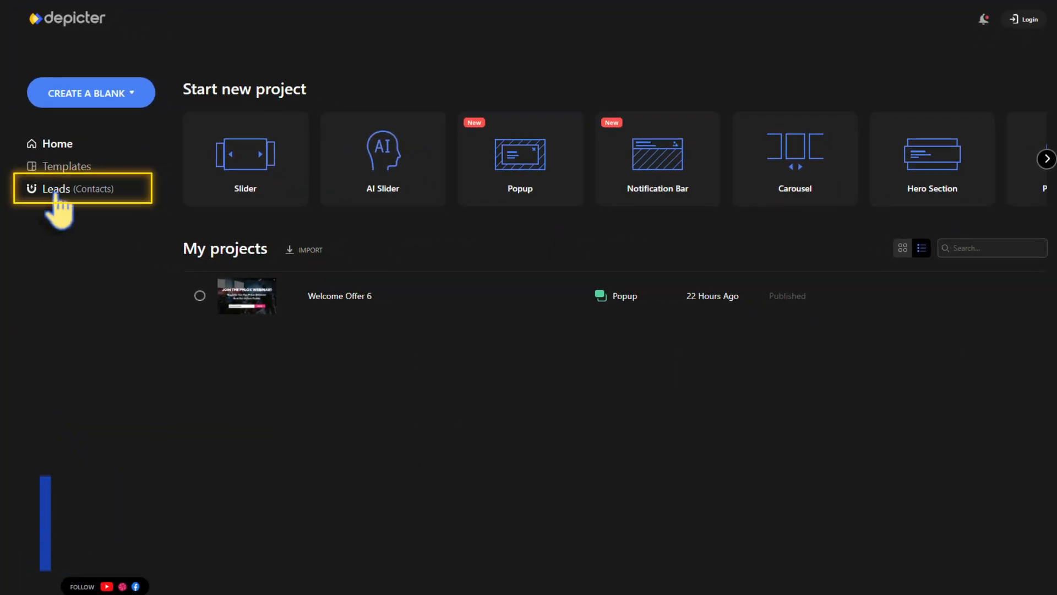
Open Depicter's collected leads and view the details of the Welcome Offer 6 entry.
left_click(56, 194)
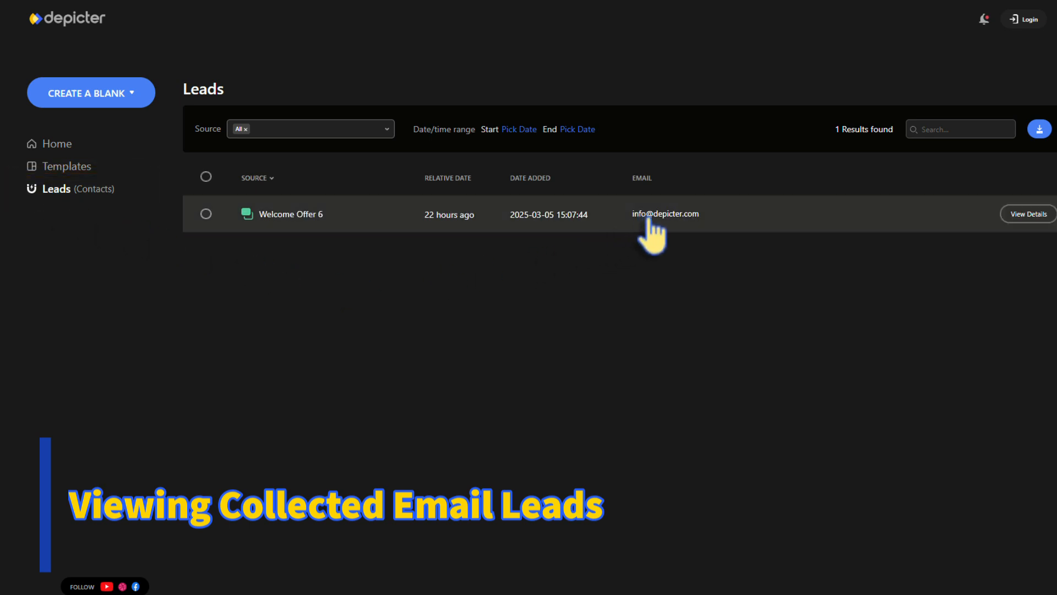
left_click(693, 222)
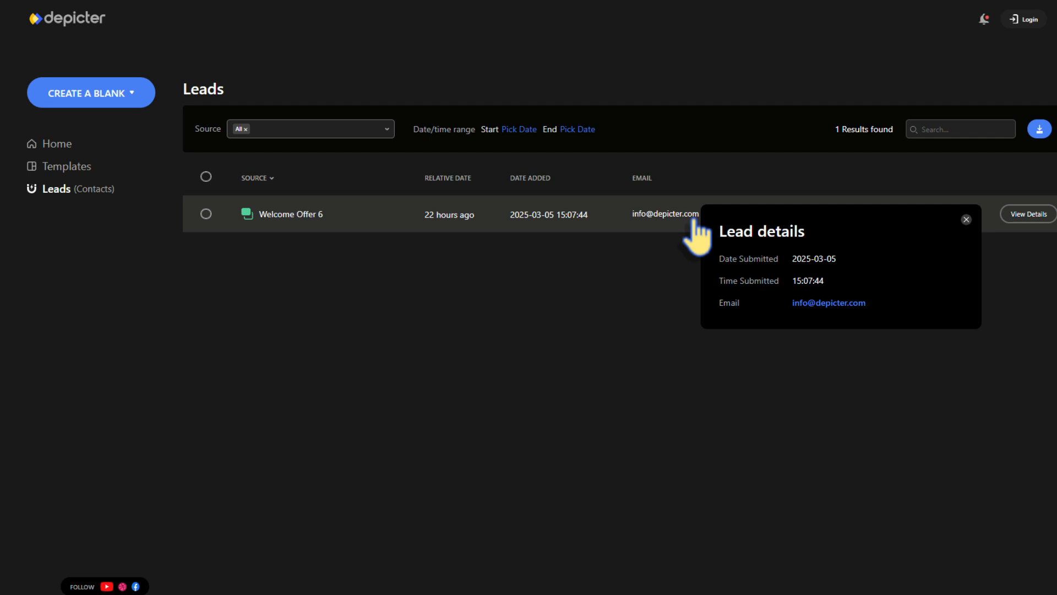